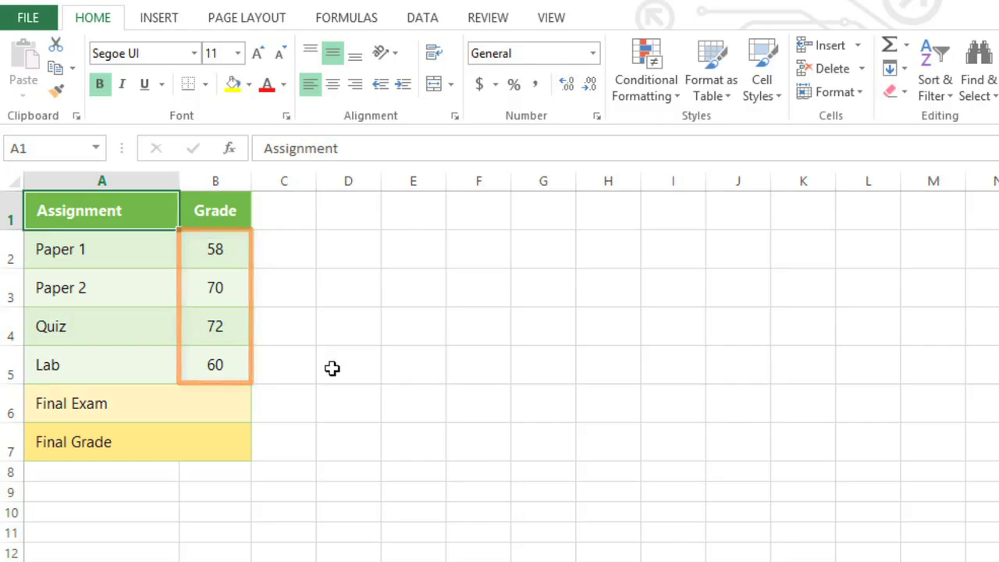
Step: Enter =AVERAGE(B2:B6) in B7 so the Final Grade shows 65
left_click(235, 446)
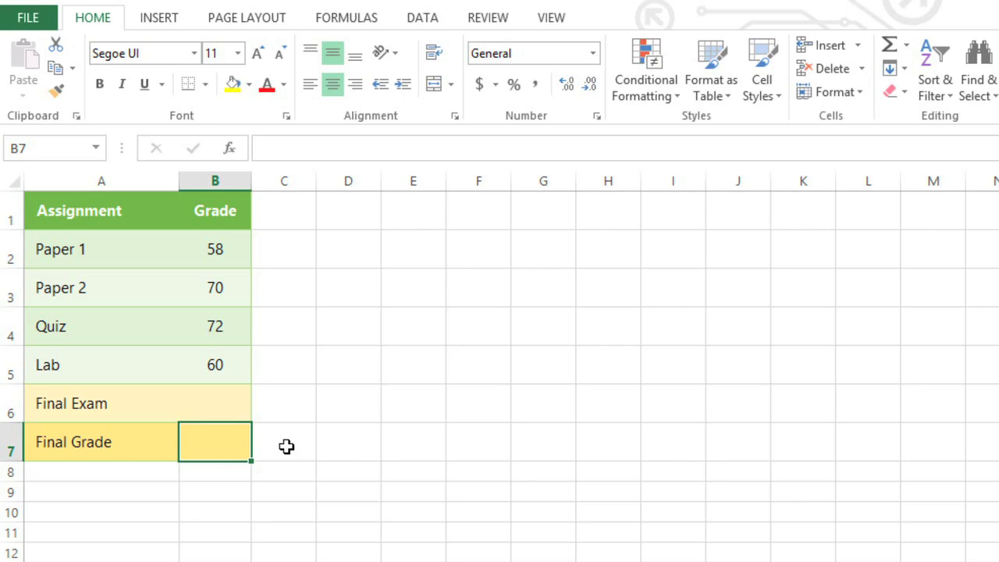
type("=AVERAGE(")
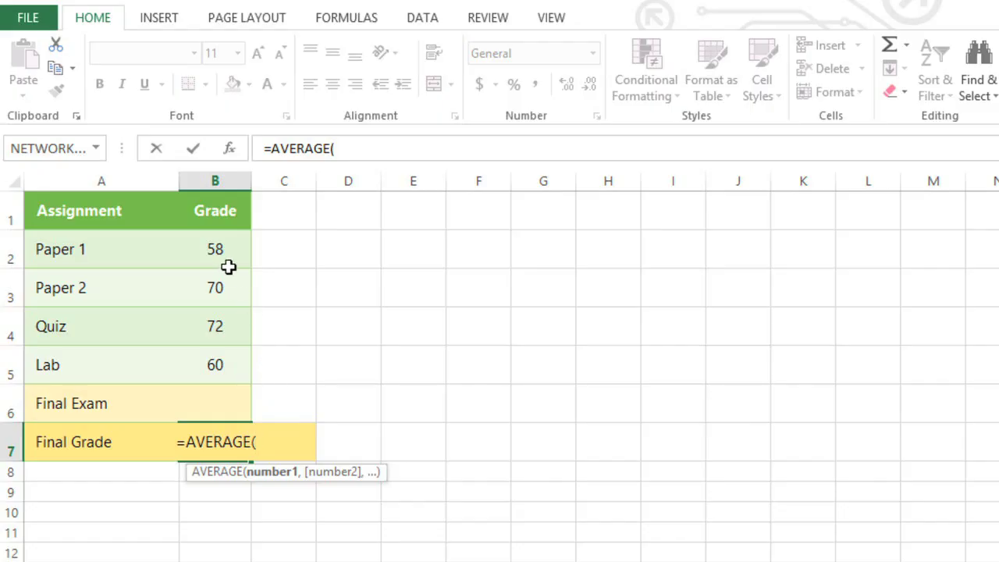
left_click_drag(224, 258, 225, 403)
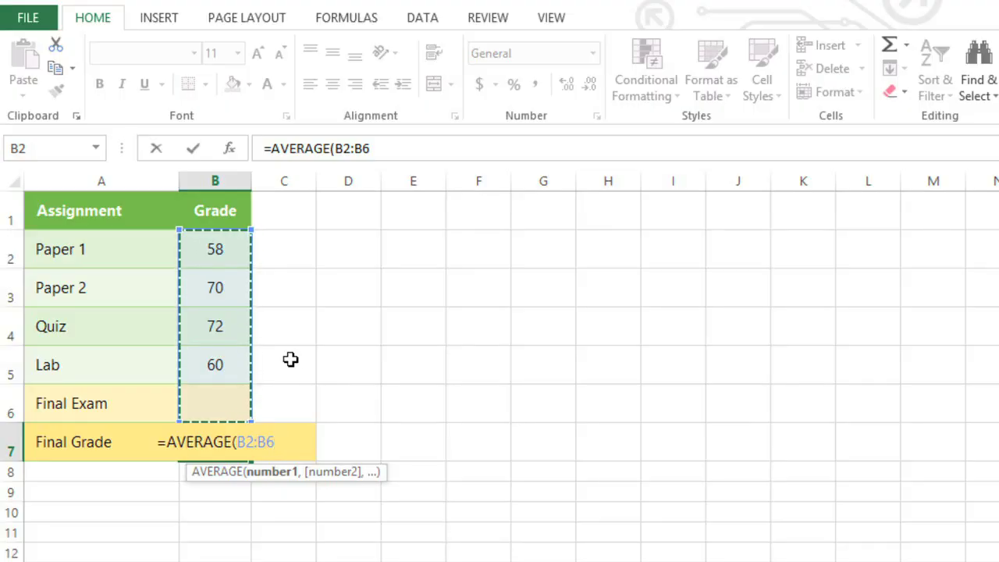
type(")")
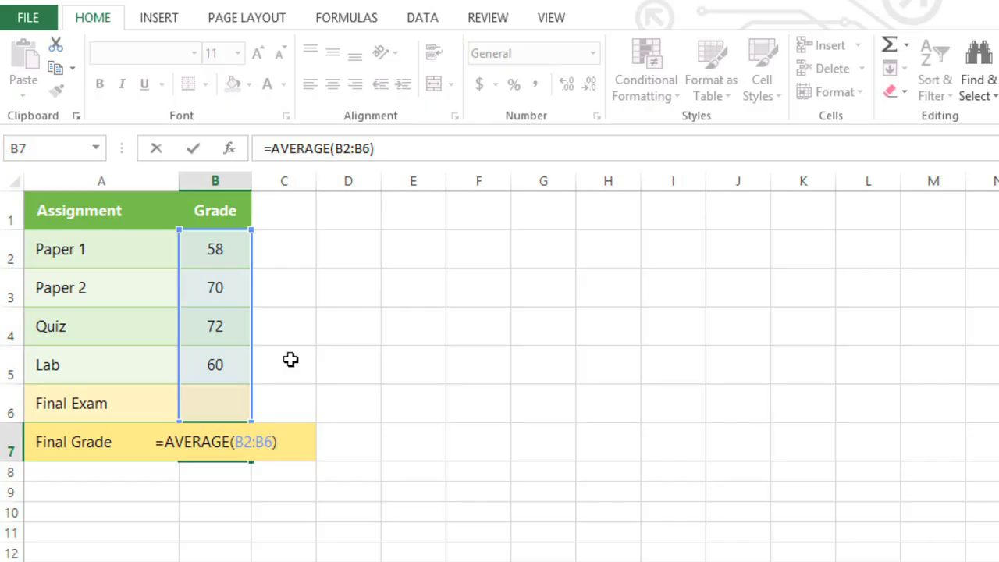
key("Return")
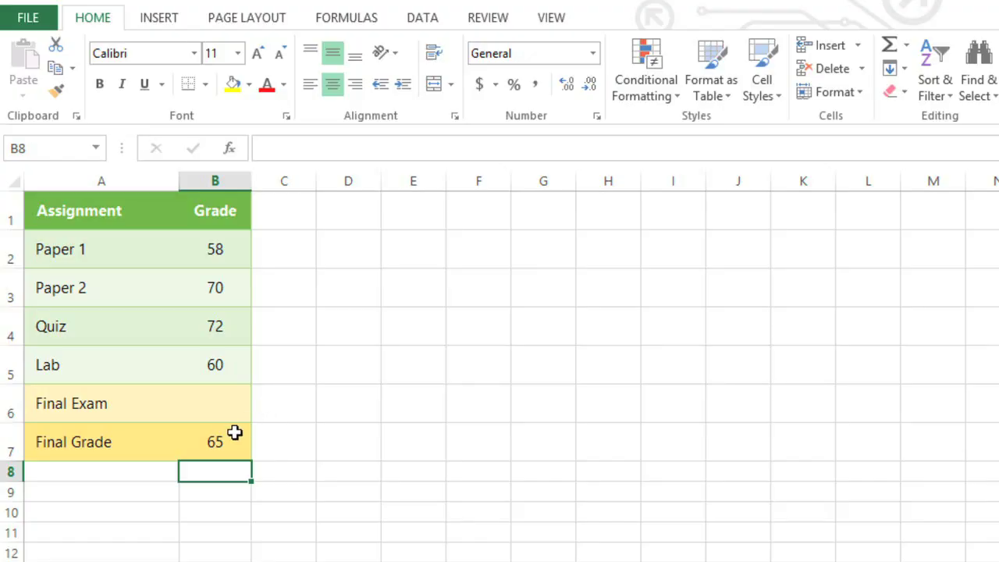
left_click(234, 433)
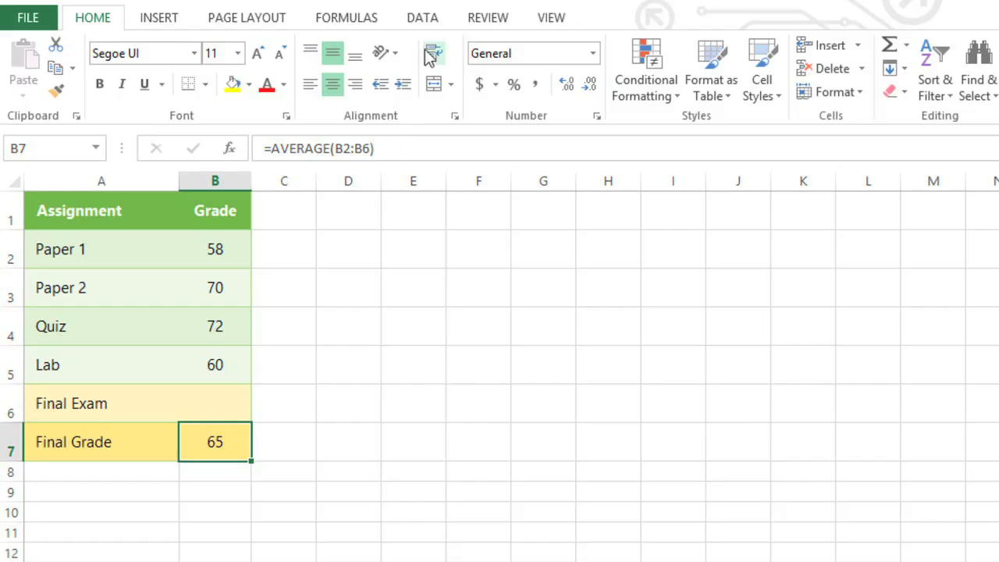
left_click(426, 18)
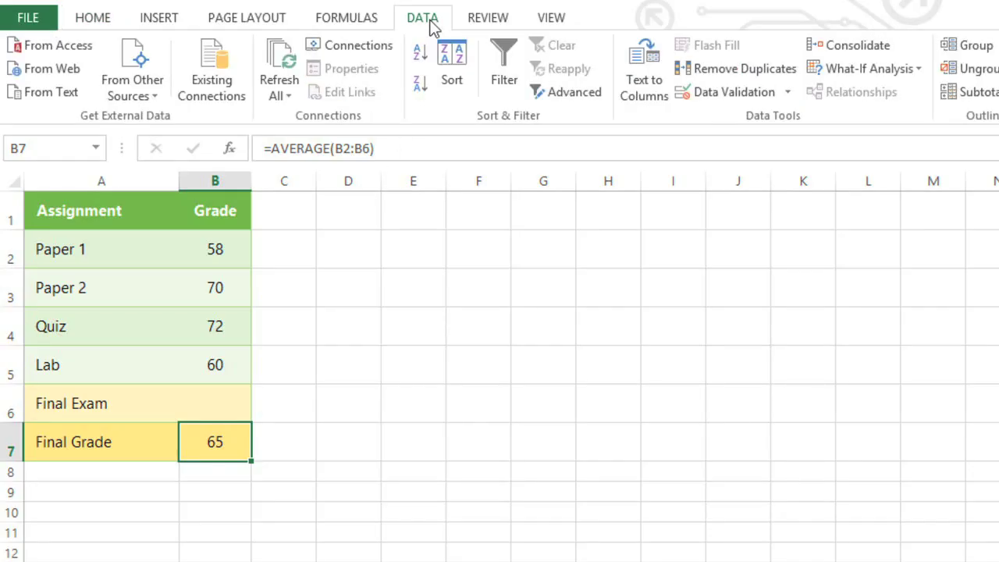
Step: Start Goal Seek from What-If Analysis with B7 as the set cell
left_click(814, 72)
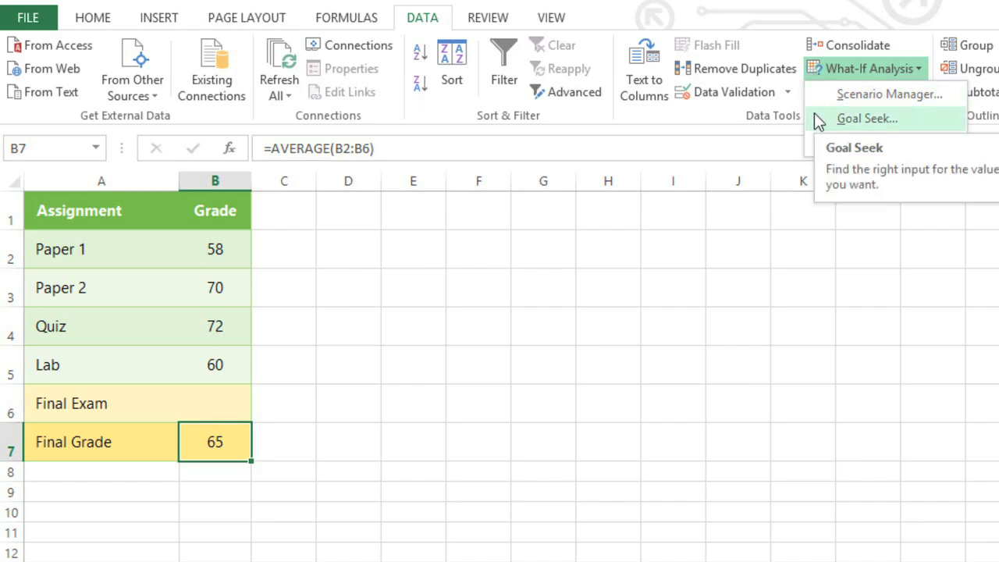
left_click(814, 114)
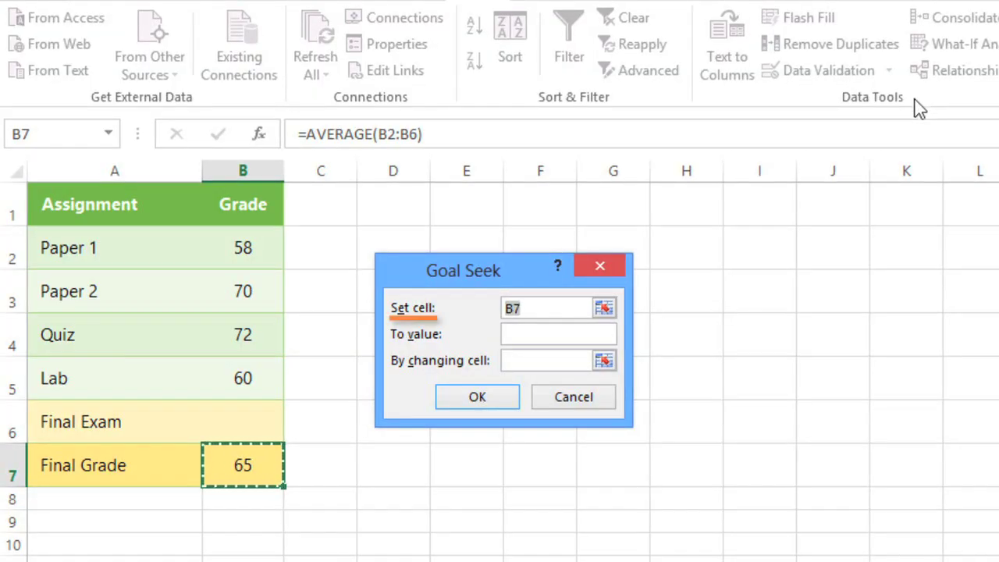
Step: Run Goal Seek to make B7 equal 70 by changing the Final Exam cell B6
left_click(596, 334)
type("70")
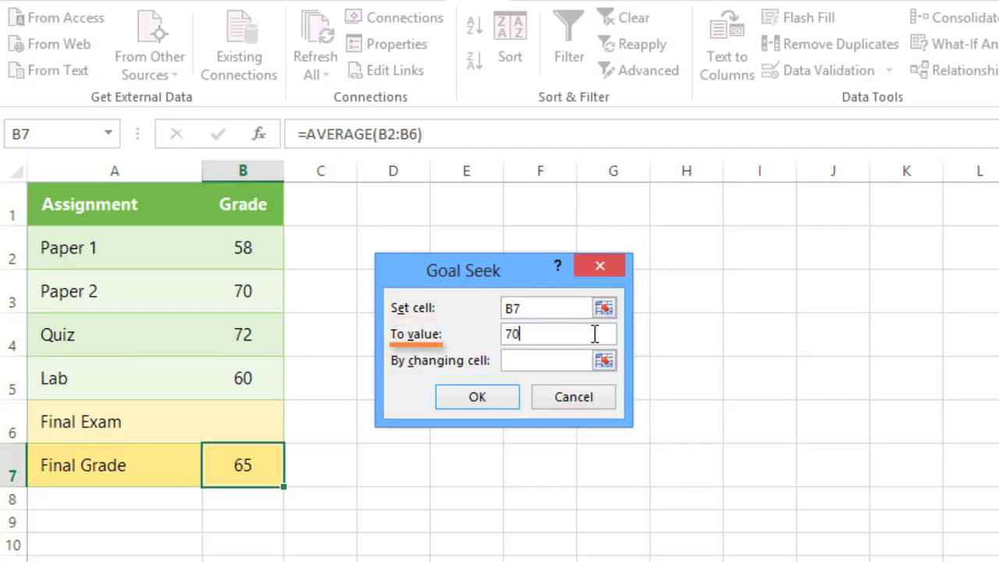
left_click(578, 359)
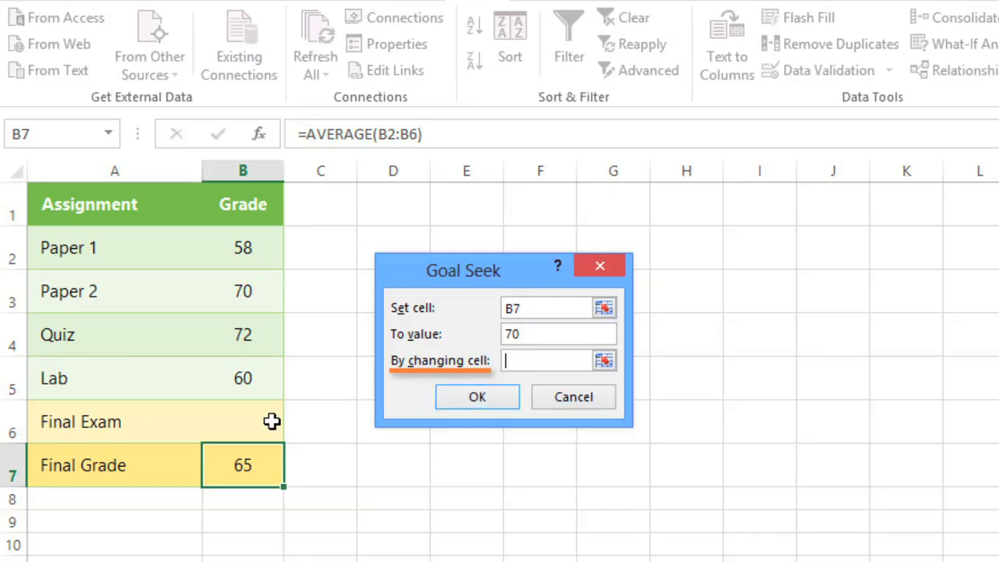
left_click(271, 421)
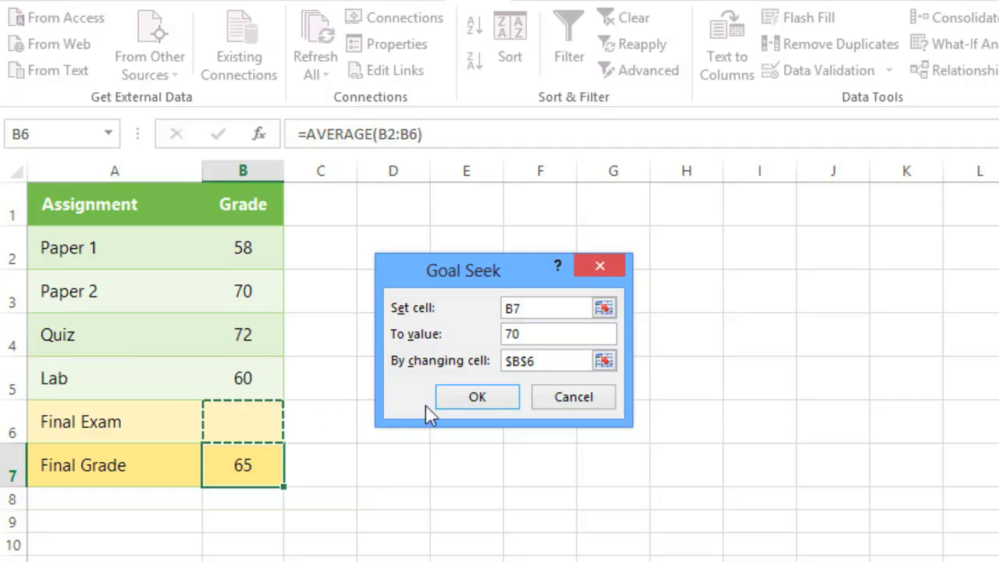
left_click(453, 403)
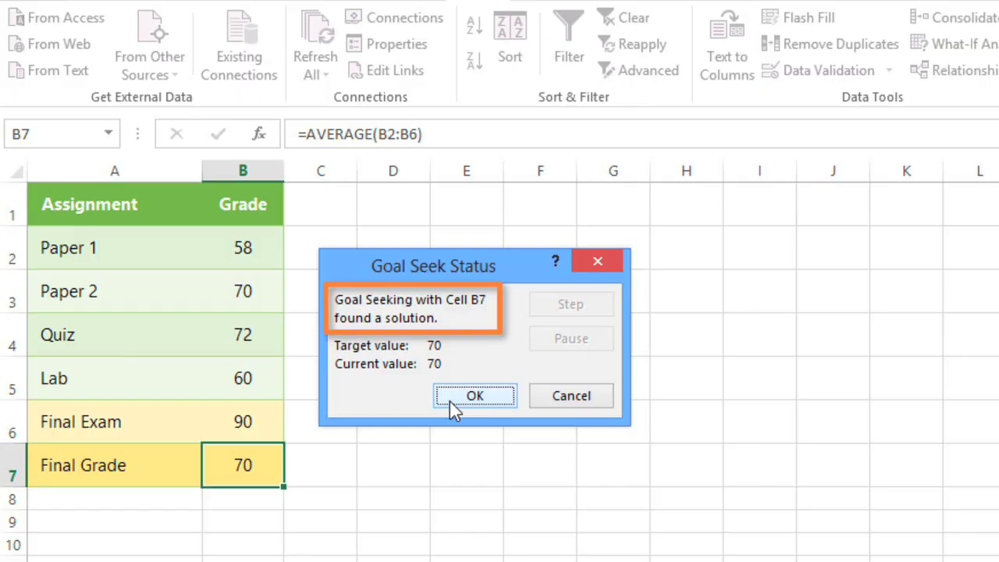
Step: Keep the Goal Seek solution of Final Exam 90 and Final Grade 70
left_click(449, 401)
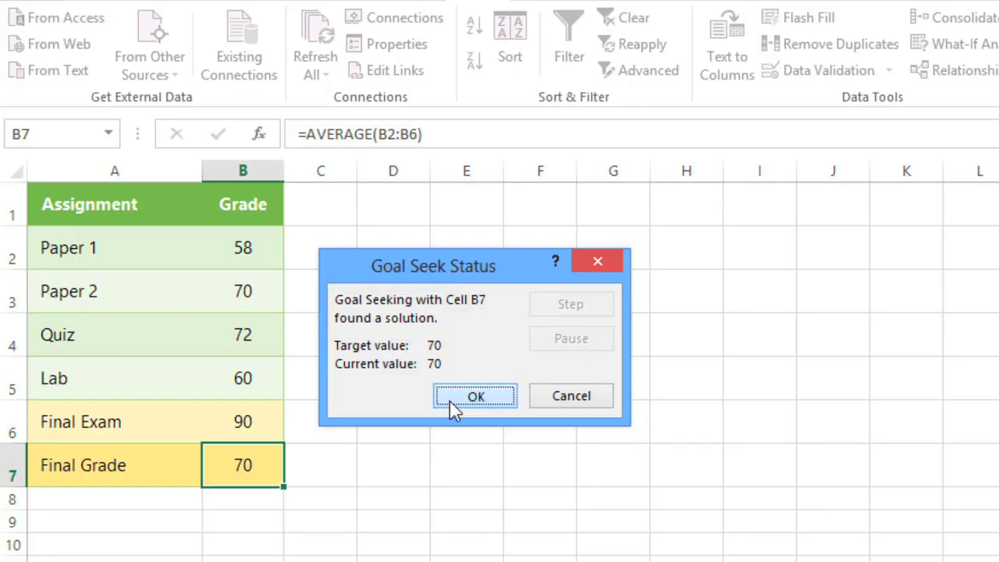